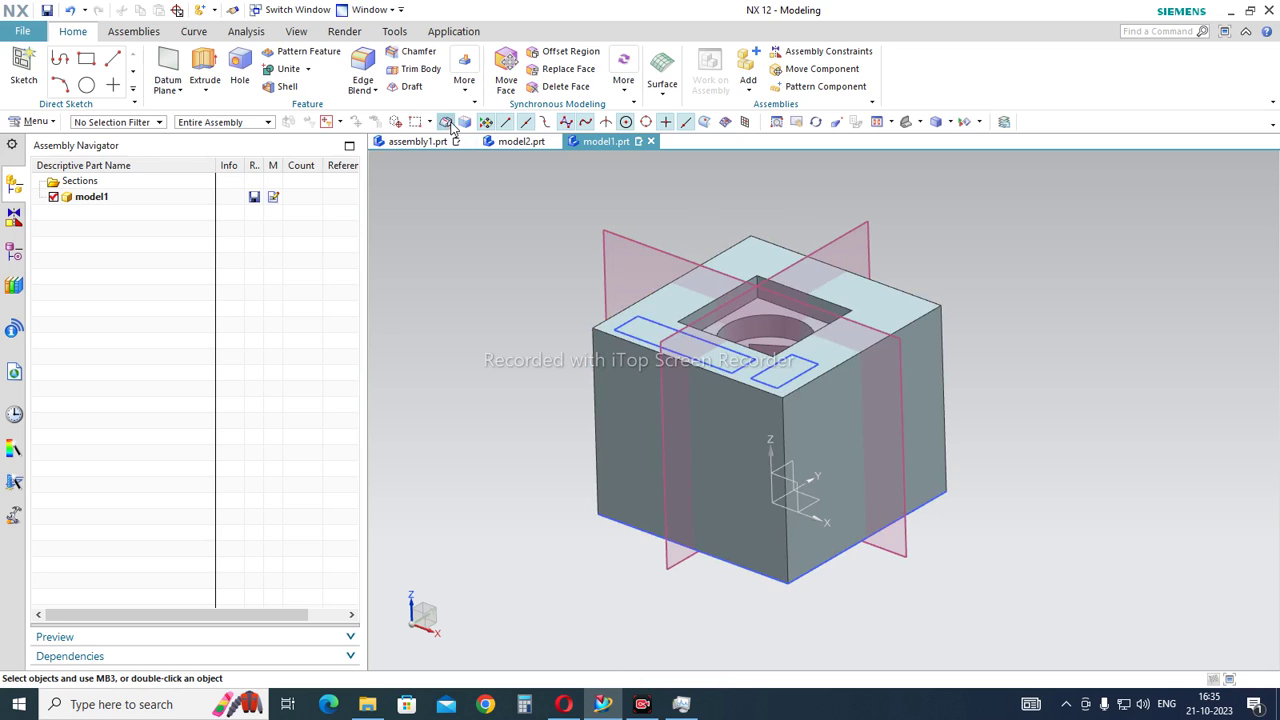
# View the model2 part file, then return to assembly1.
pyautogui.click(511, 143)
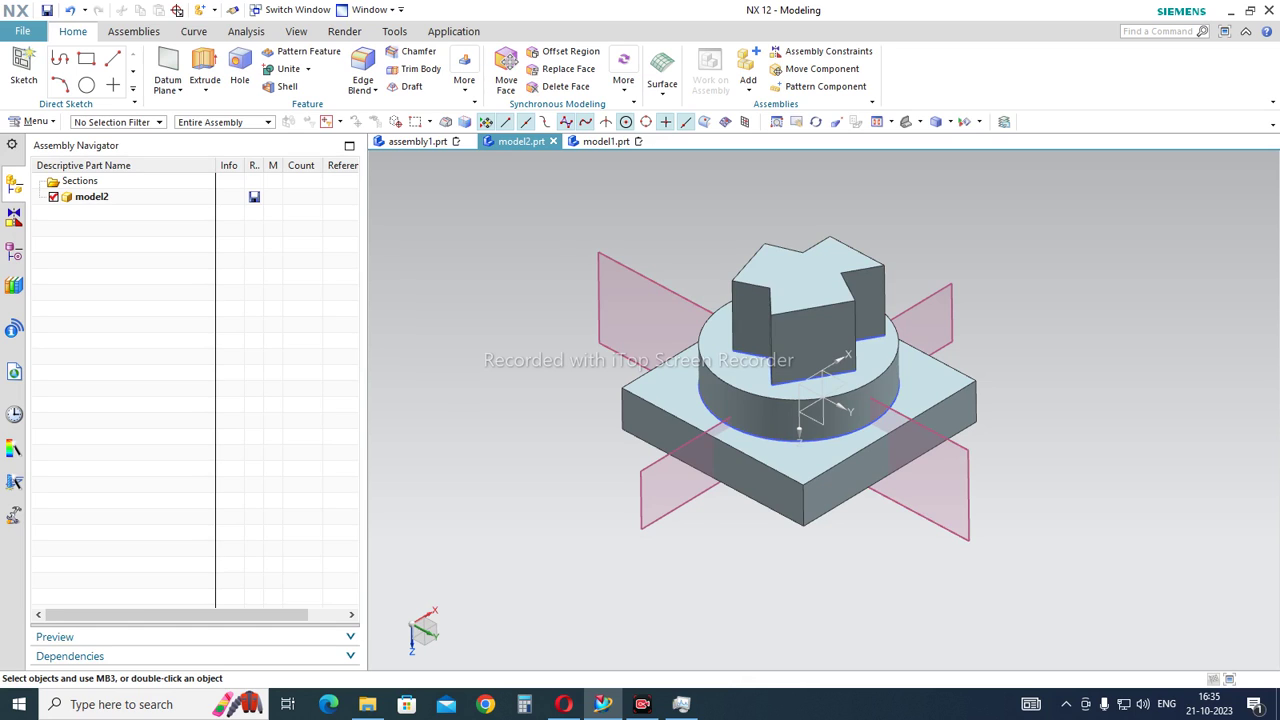
pyautogui.click(420, 143)
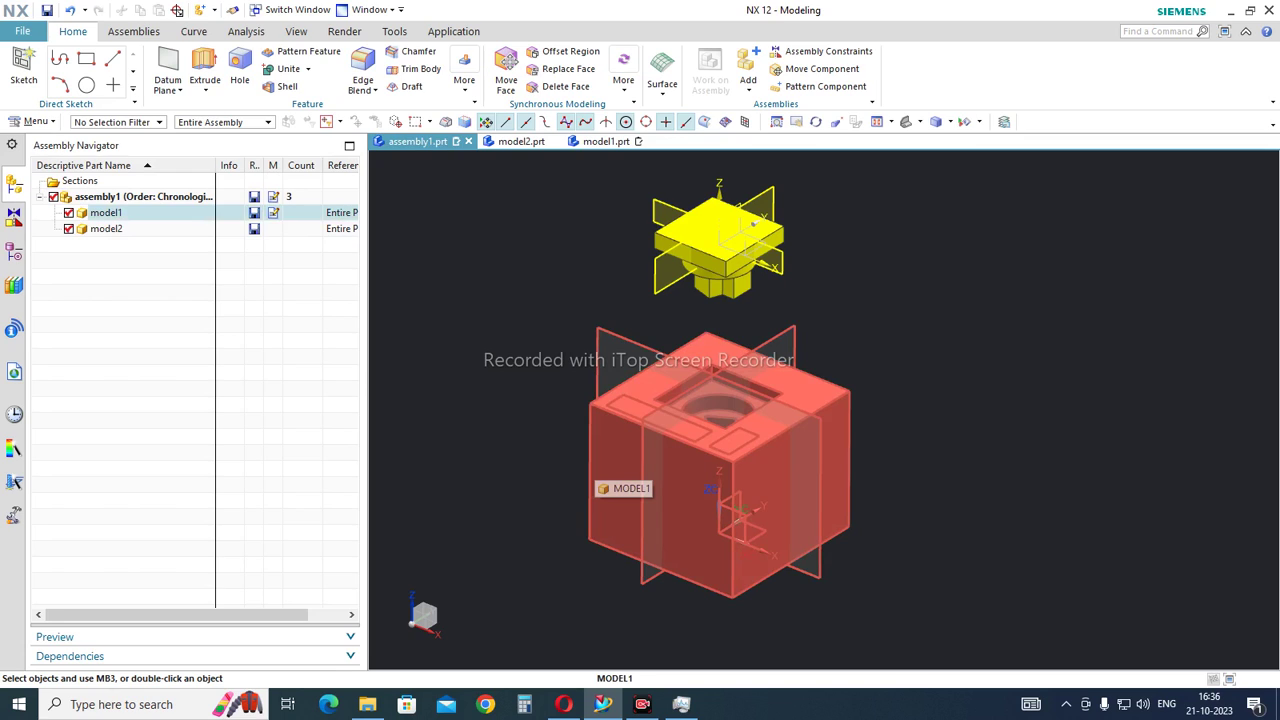
# Replace model1's reference set with Empty from the Assembly Navigator.
pyautogui.click(137, 219)
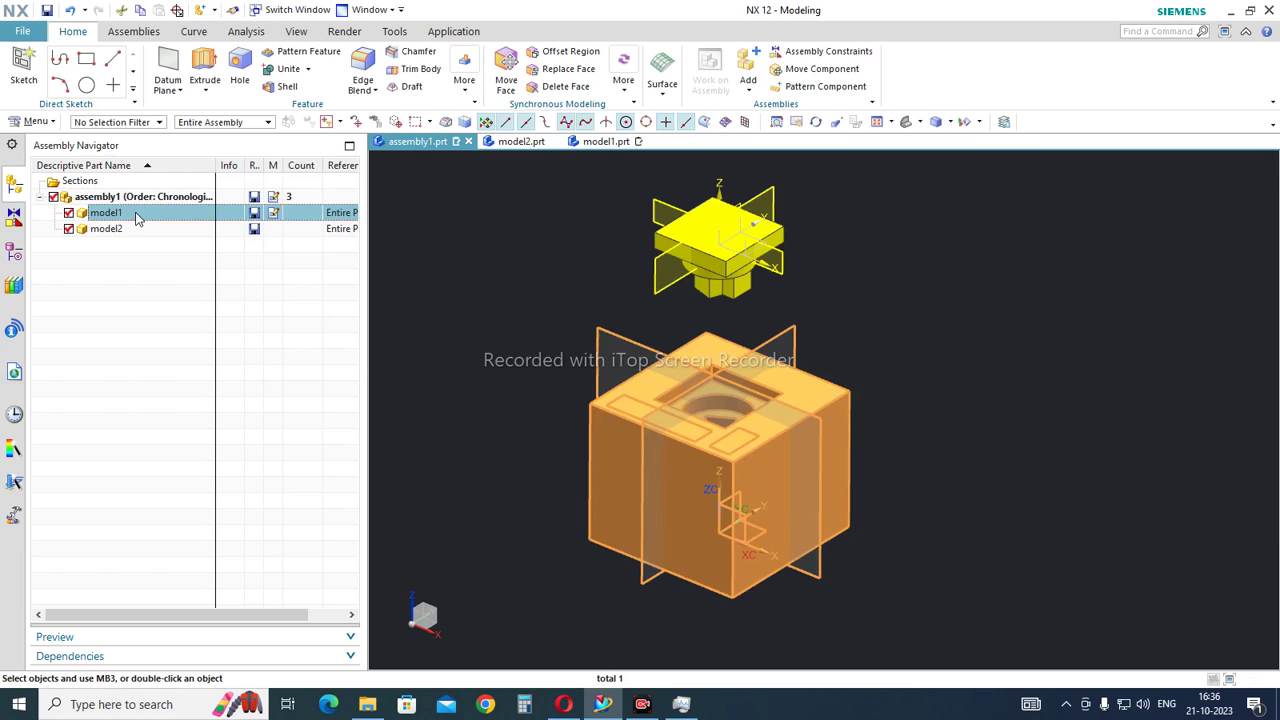
pyautogui.rightClick(137, 219)
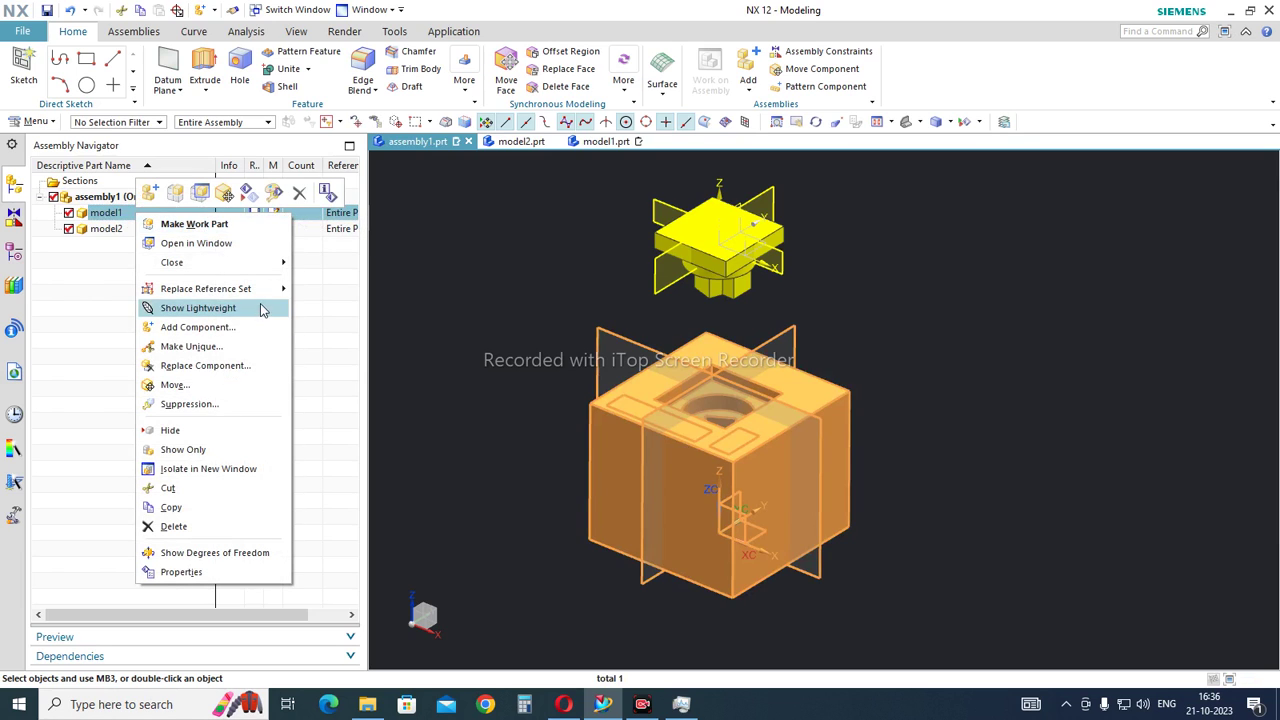
pyautogui.moveTo(262, 293)
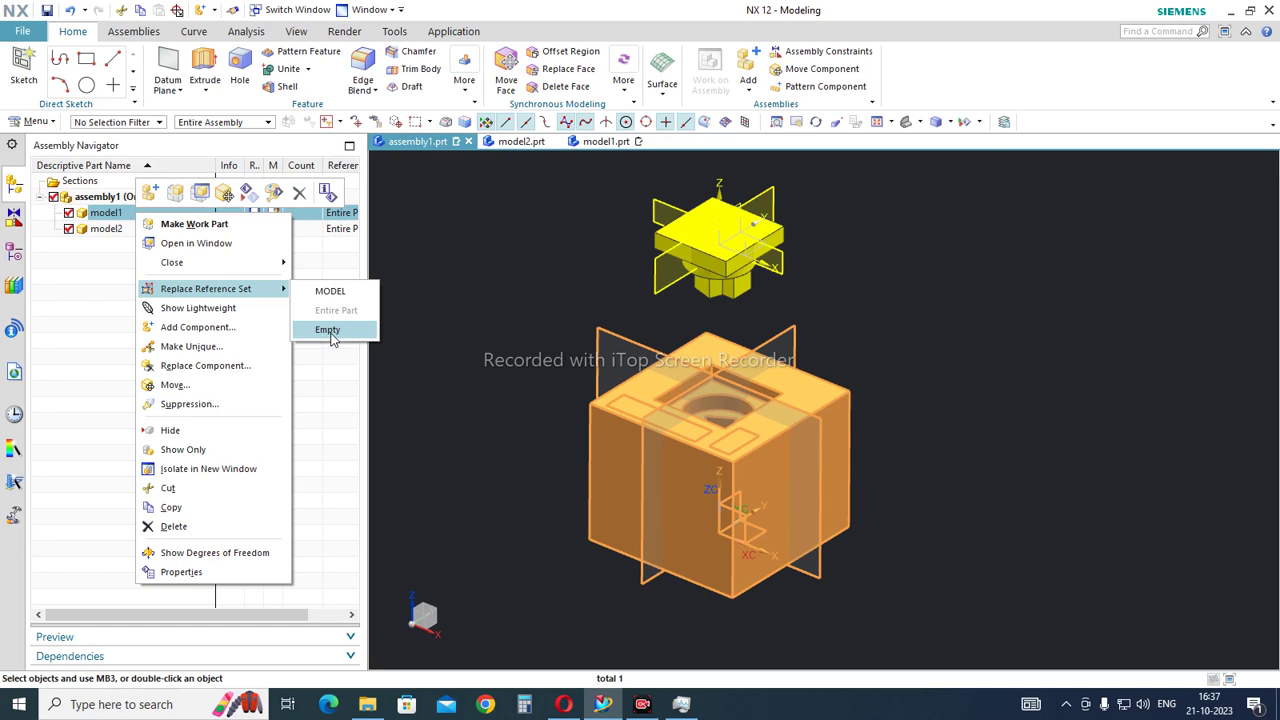
pyautogui.click(328, 330)
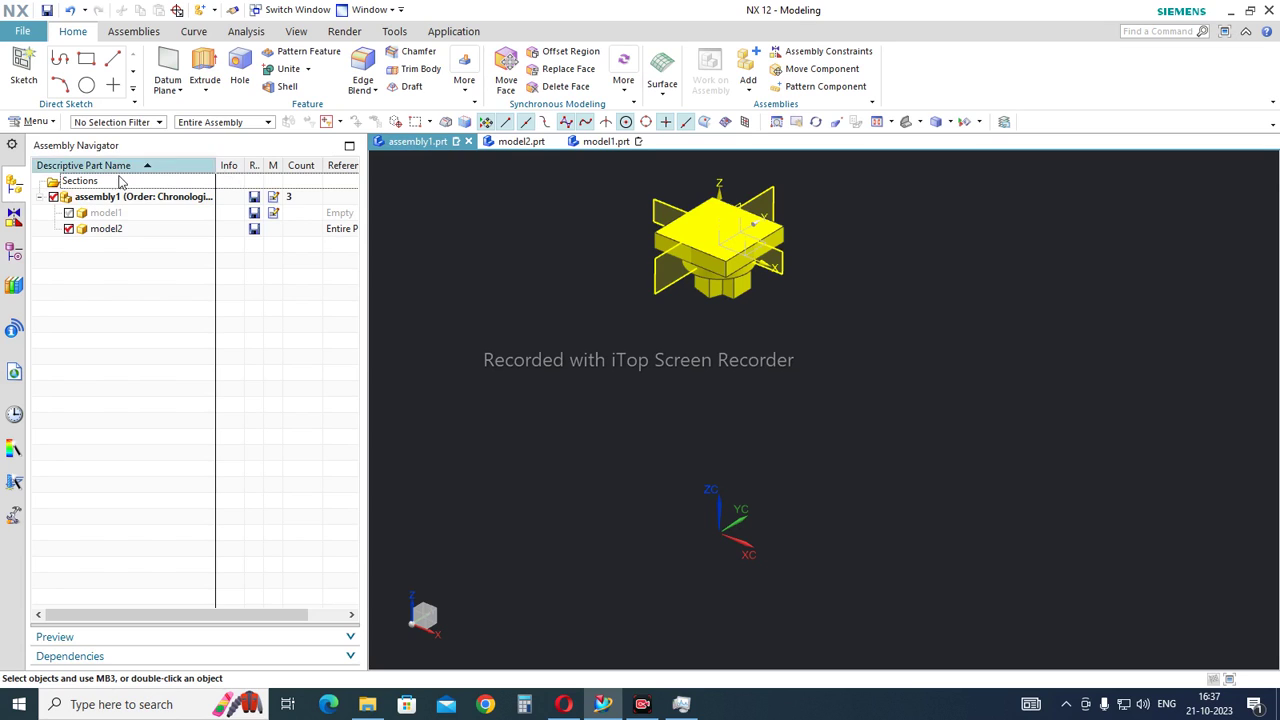
# Switch model1 to the MODEL reference set, then select model1 and model2 to check them.
pyautogui.rightClick(117, 213)
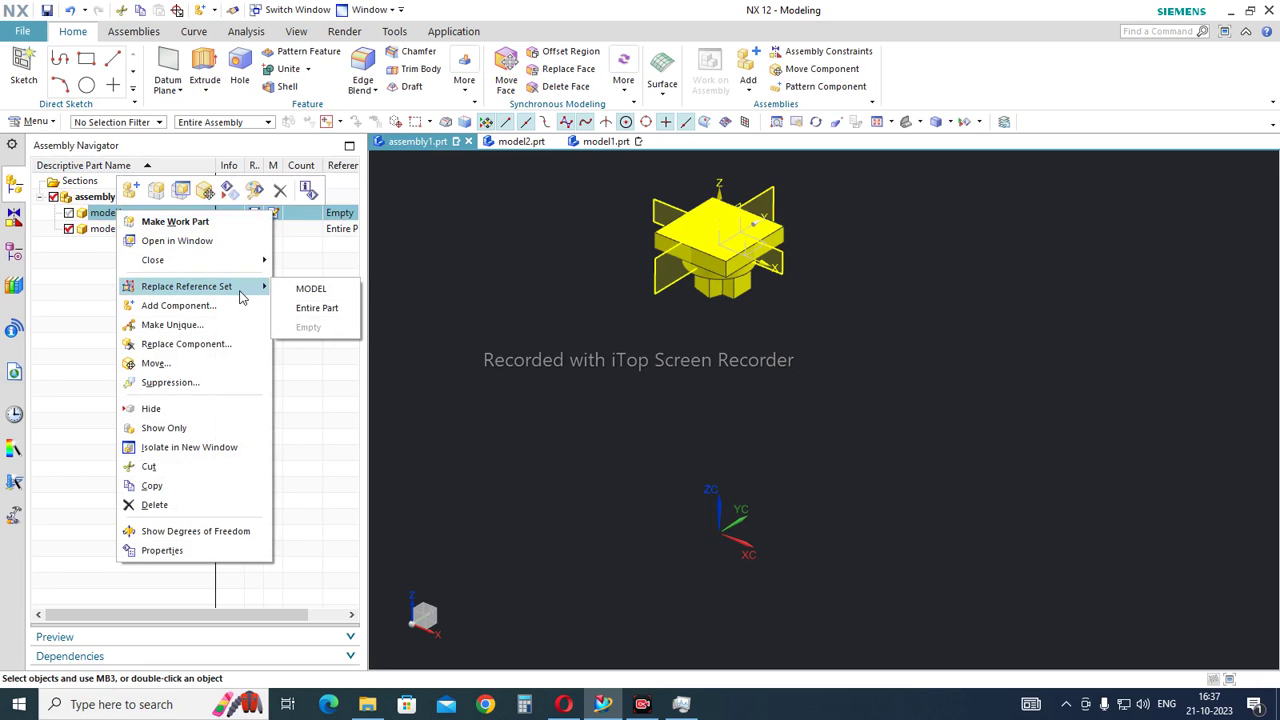
pyautogui.click(337, 294)
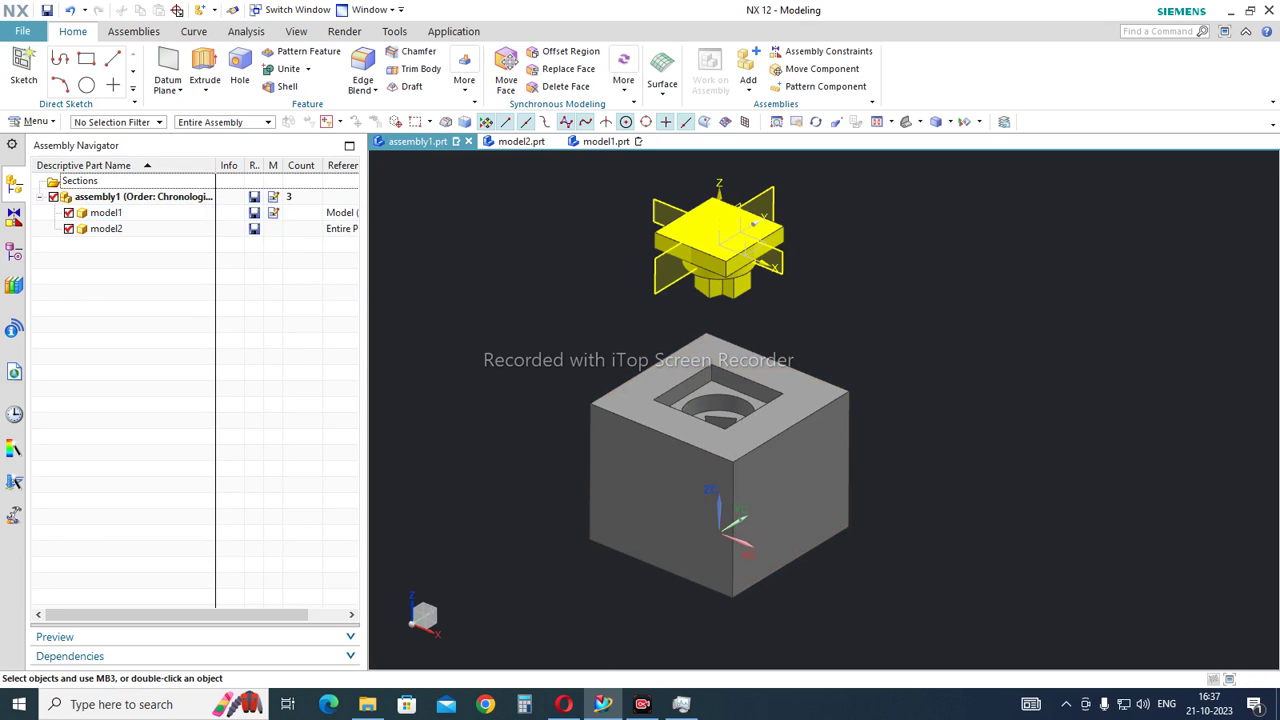
pyautogui.click(114, 219)
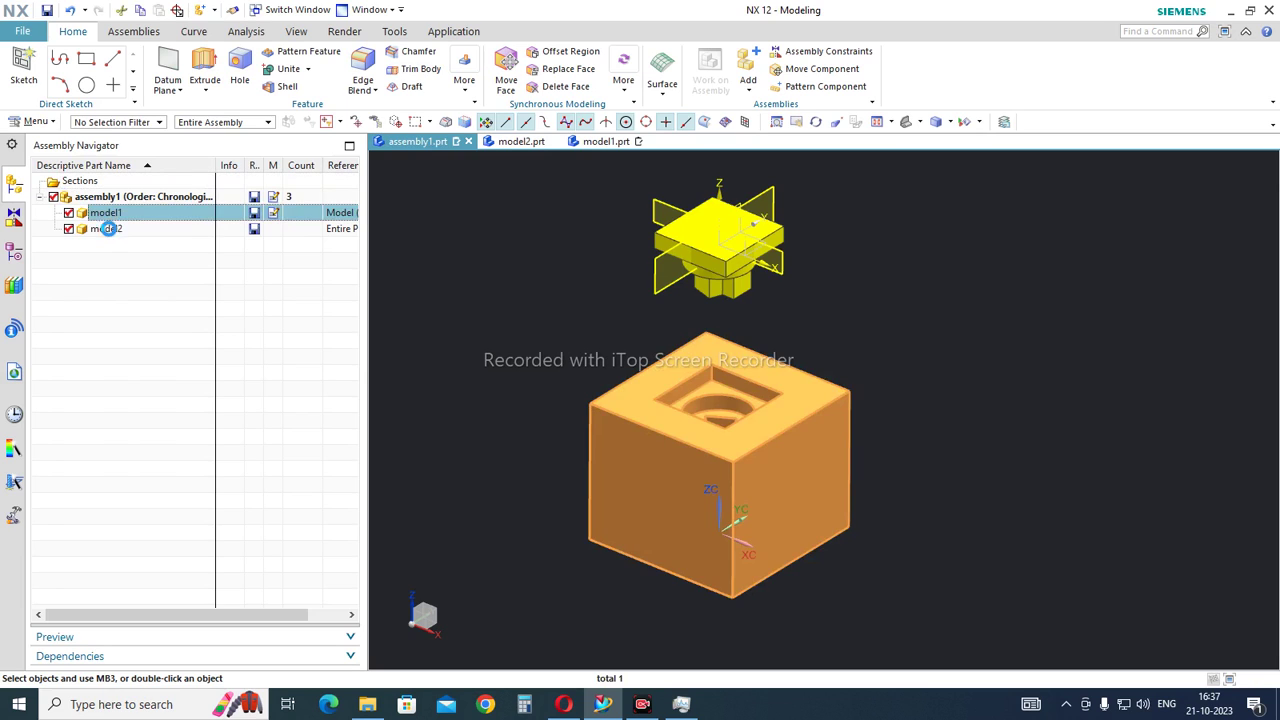
pyautogui.click(110, 231)
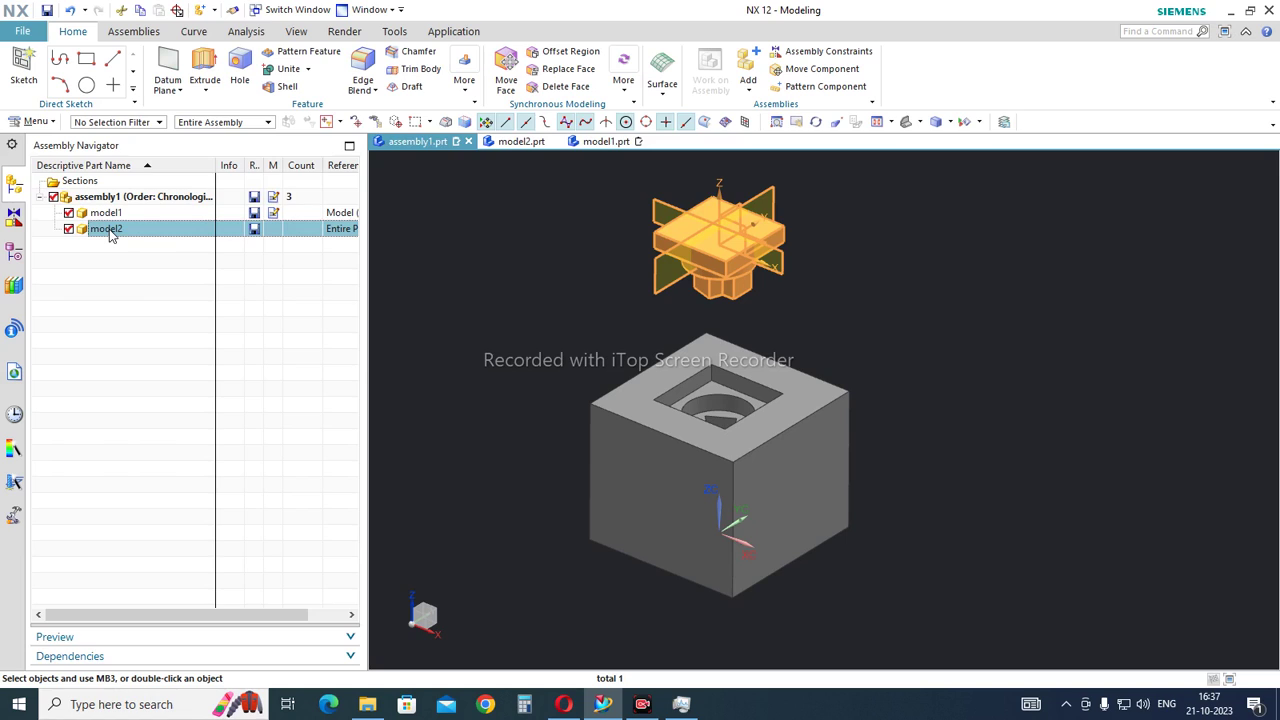
# Set model2 to the MODEL reference set and switch to the model1 part file.
pyautogui.rightClick(111, 235)
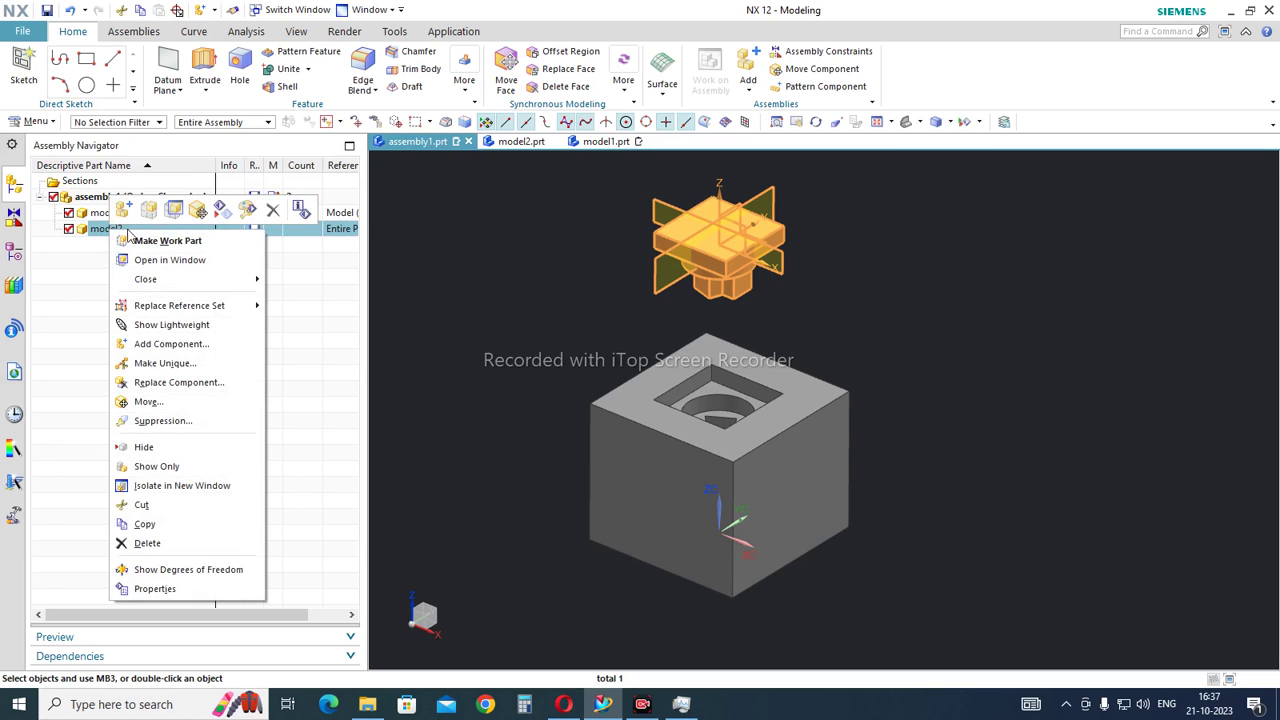
pyautogui.moveTo(198, 312)
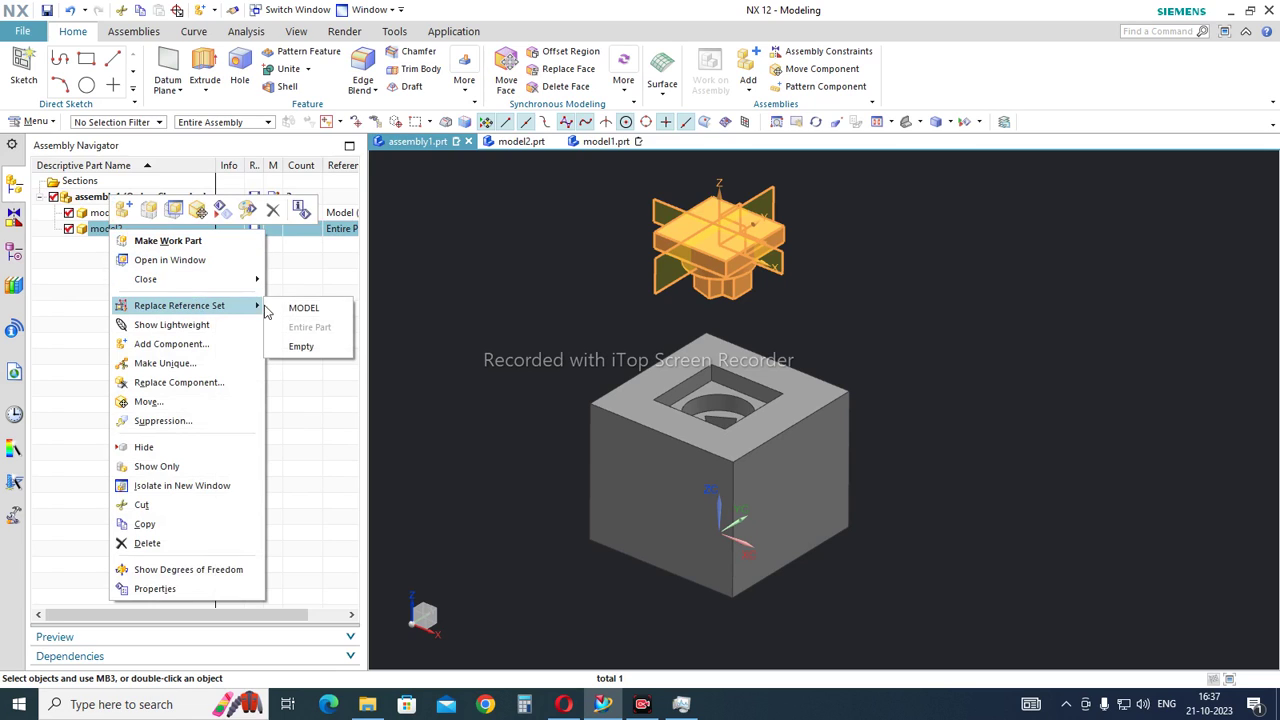
pyautogui.click(302, 309)
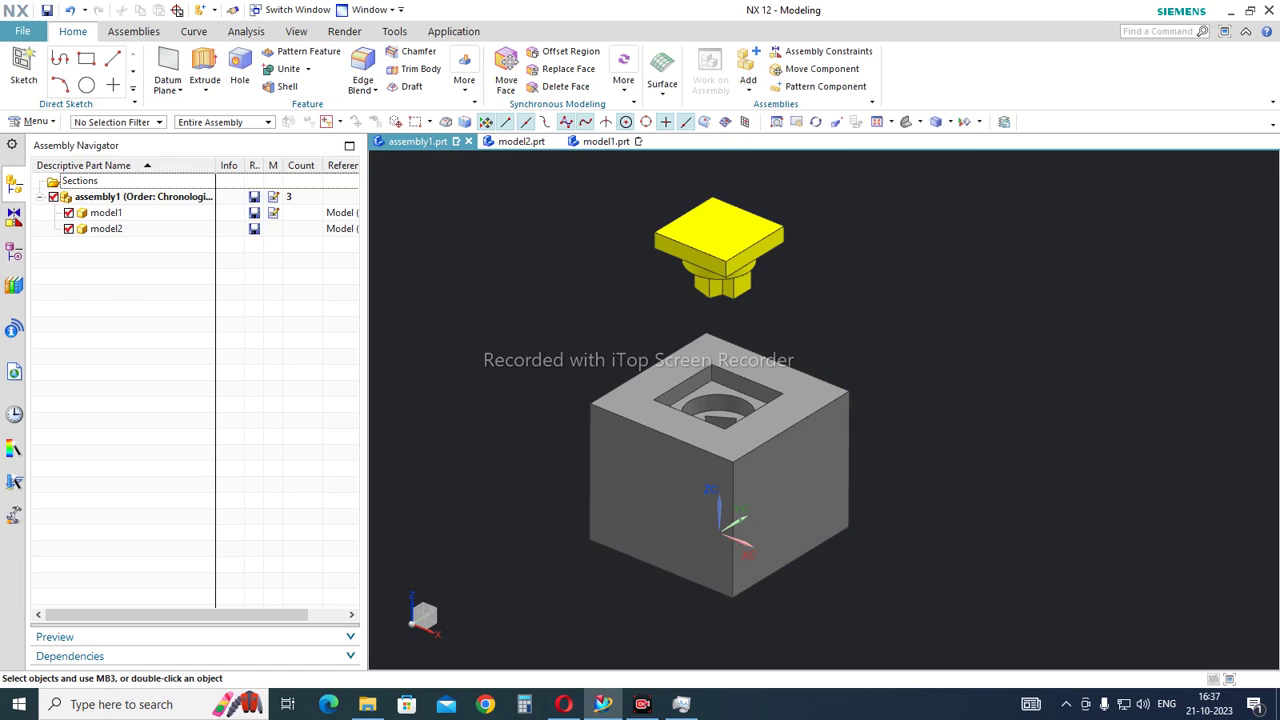
pyautogui.click(600, 142)
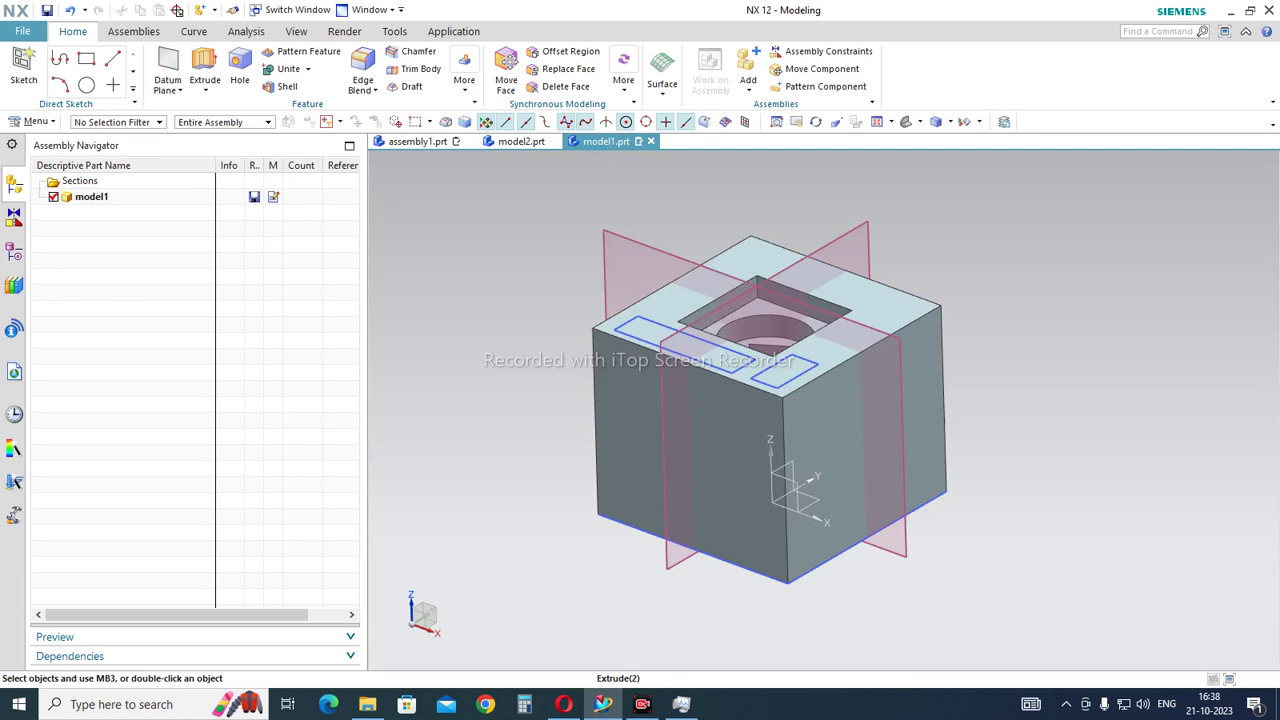
# Orbit model1 and open its Reference Sets dialog from Assemblies > More.
pyautogui.moveTo(770, 400); pyautogui.dragTo(808, 406, button='middle')
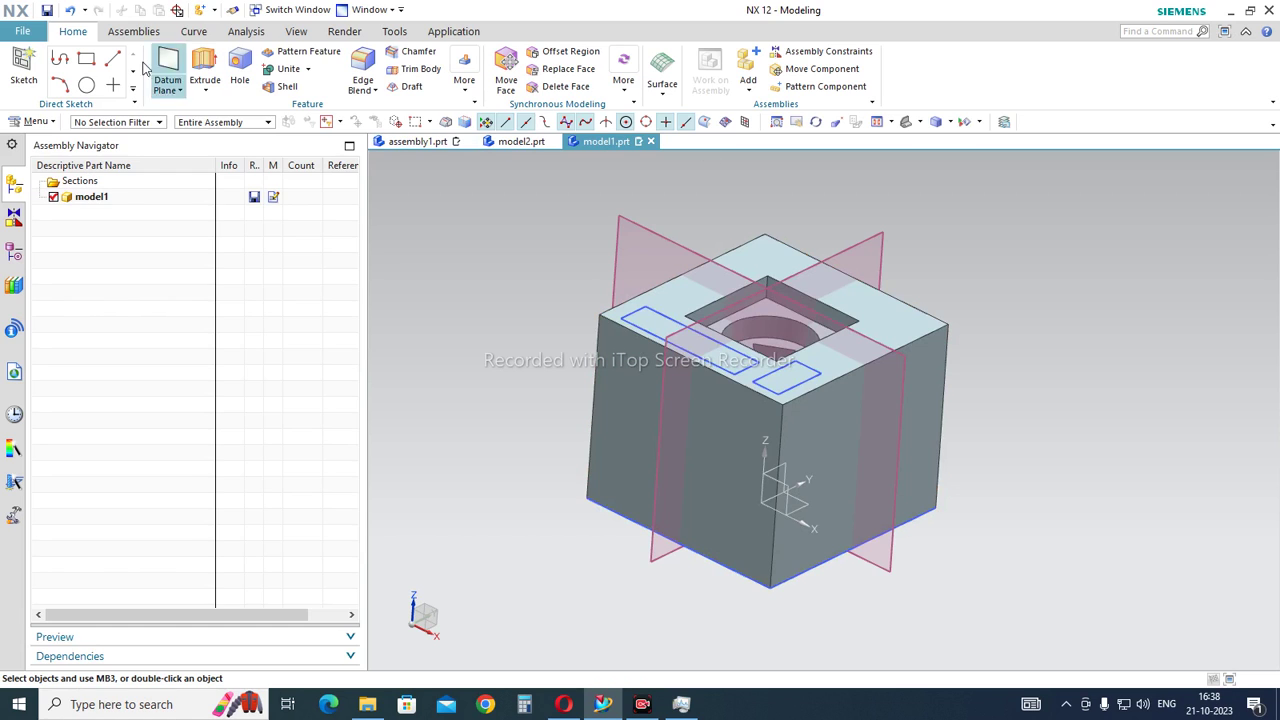
pyautogui.click(128, 31)
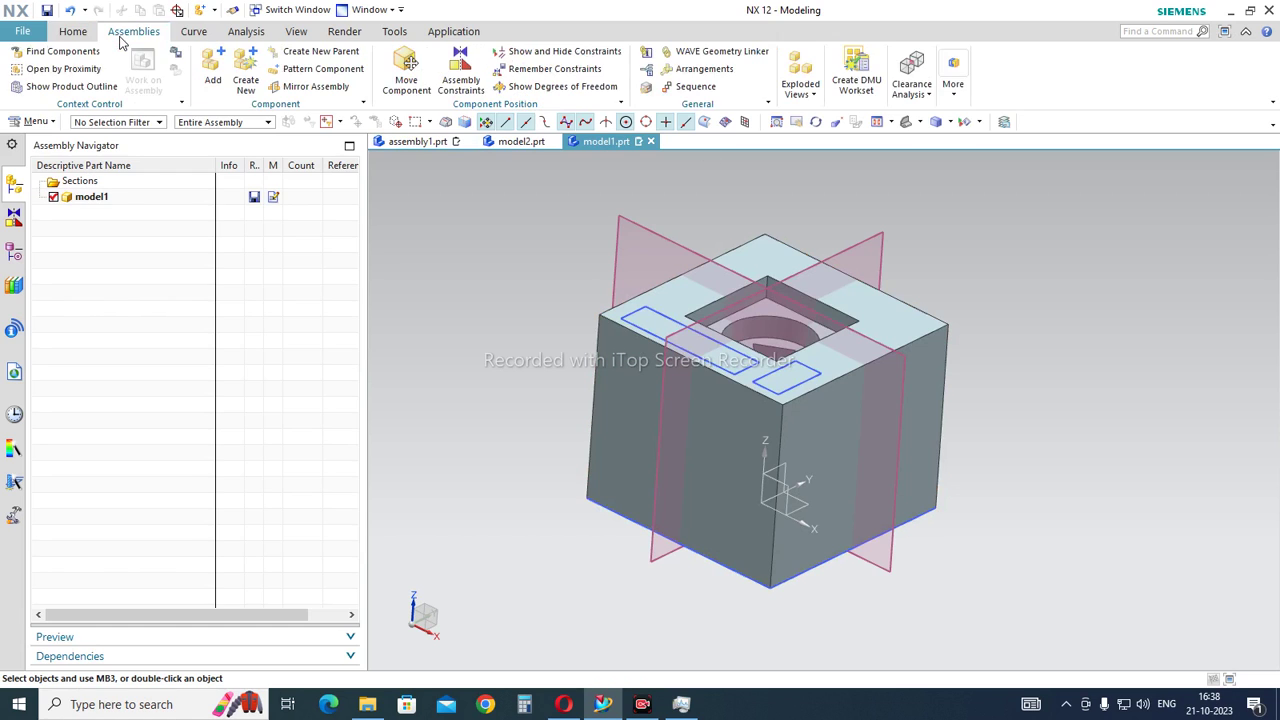
pyautogui.click(954, 95)
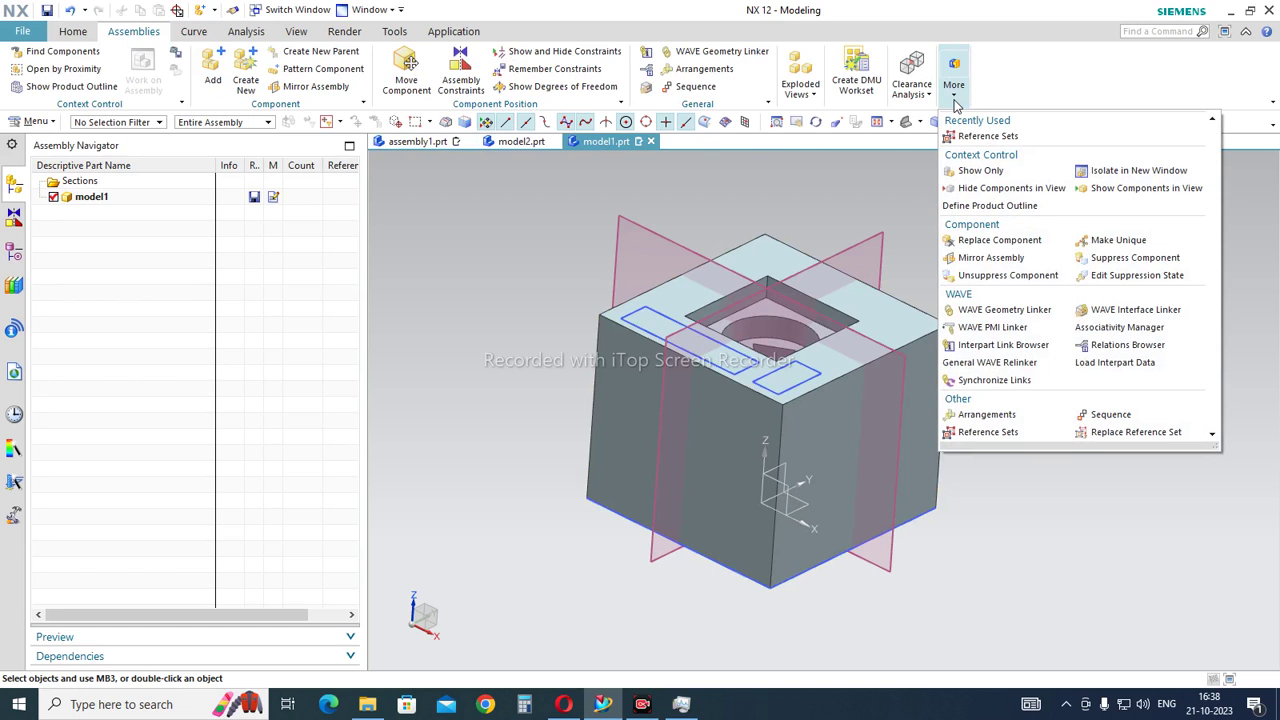
pyautogui.click(970, 436)
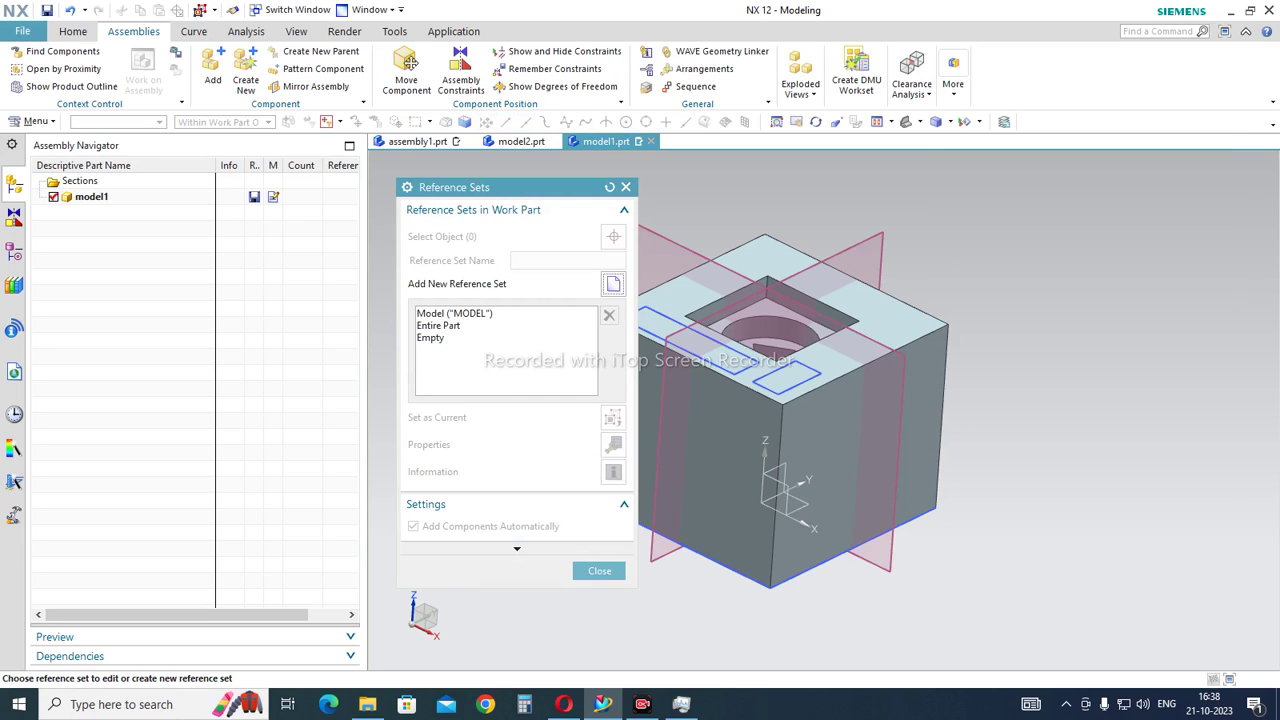
# Inspect model1's MODEL, Entire Part and Empty reference sets beside the Part Navigator history.
pyautogui.click(1125, 31)
pyautogui.moveTo(482, 192); pyautogui.dragTo(376, 199)
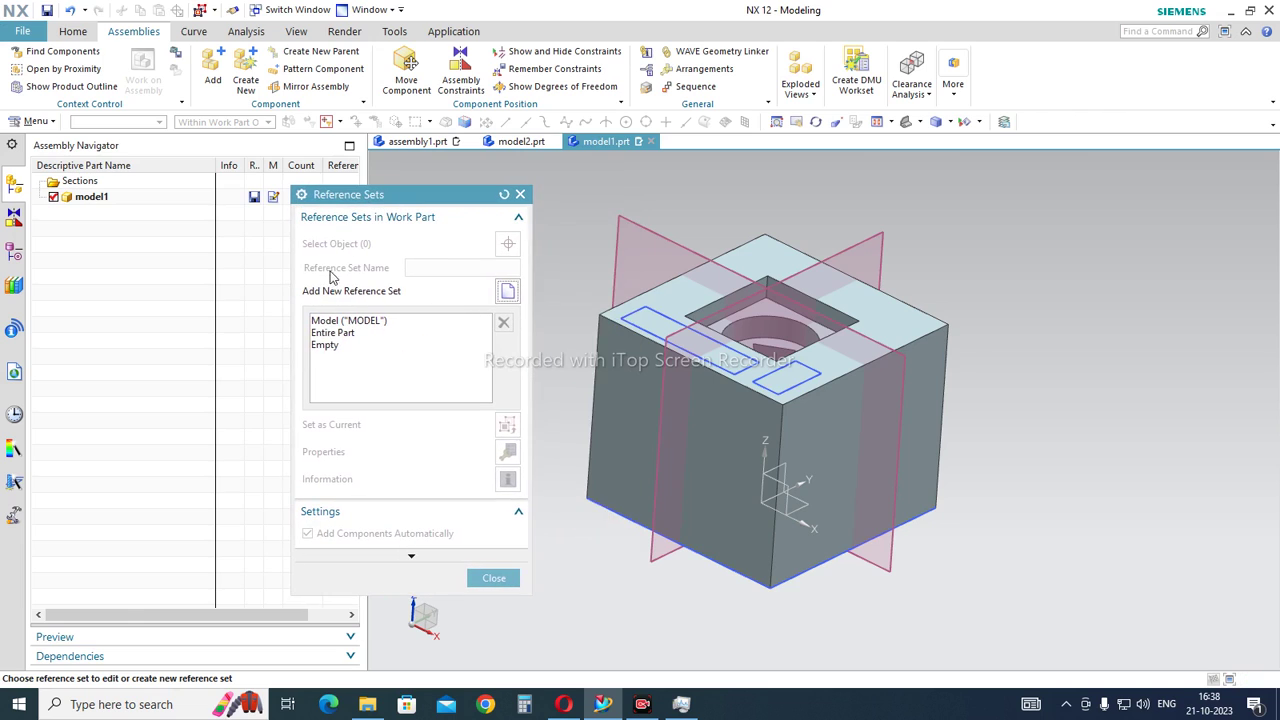
pyautogui.click(366, 324)
pyautogui.click(364, 333)
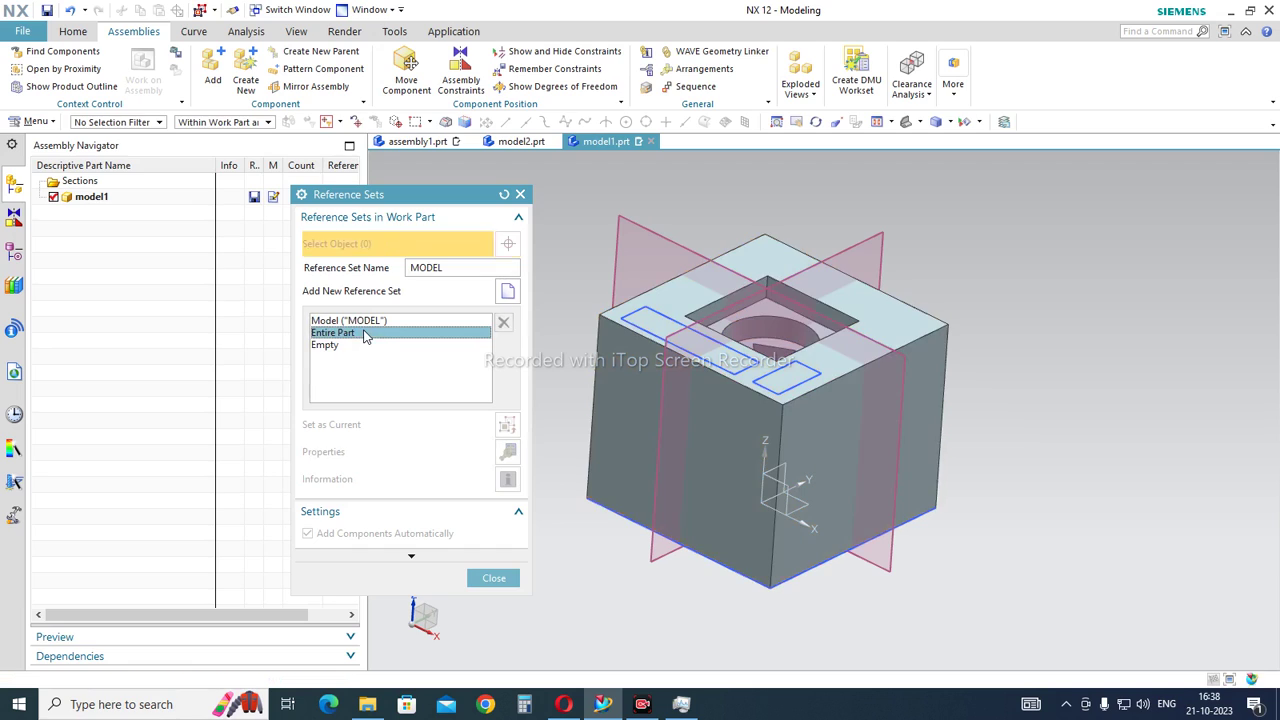
pyautogui.click(346, 348)
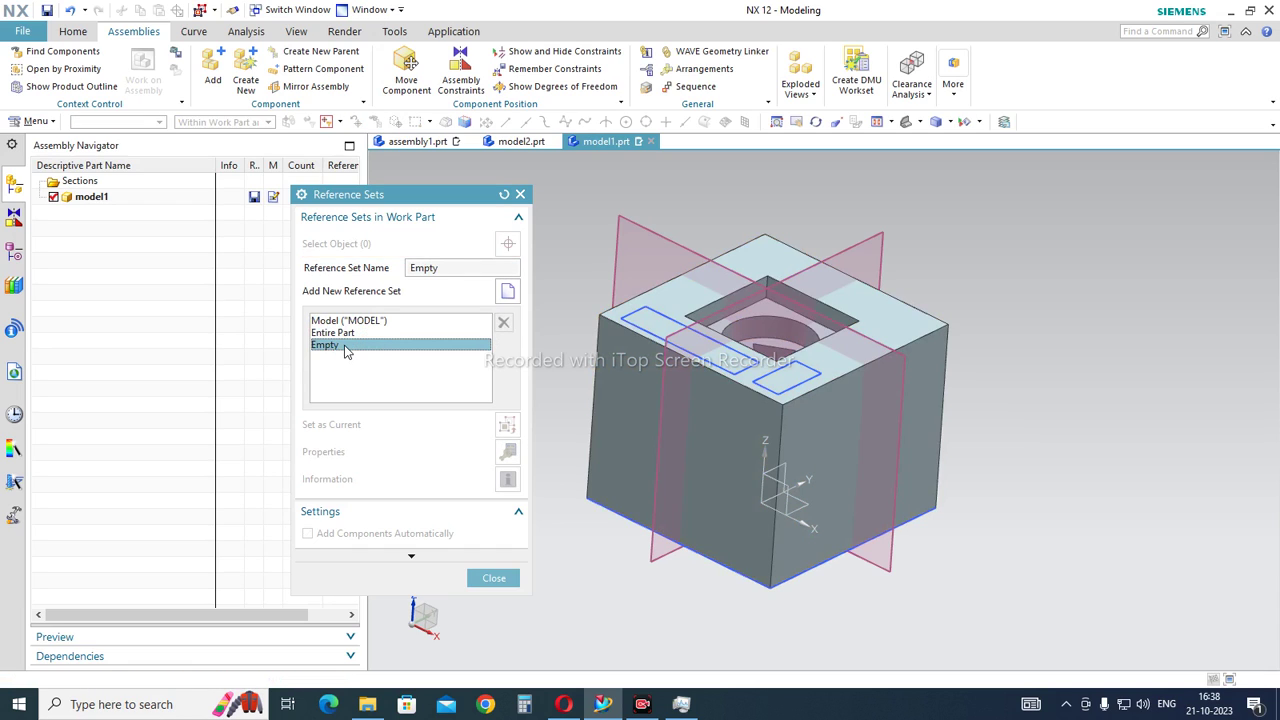
pyautogui.click(366, 334)
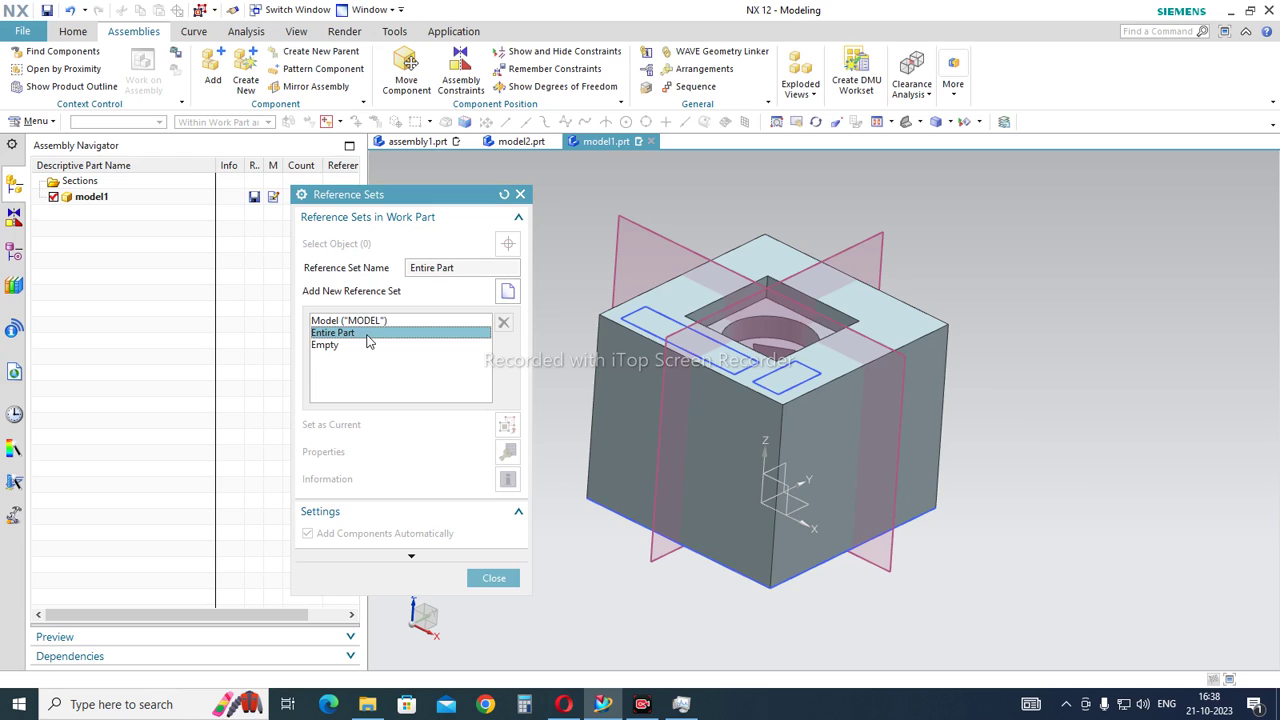
pyautogui.click(14, 250)
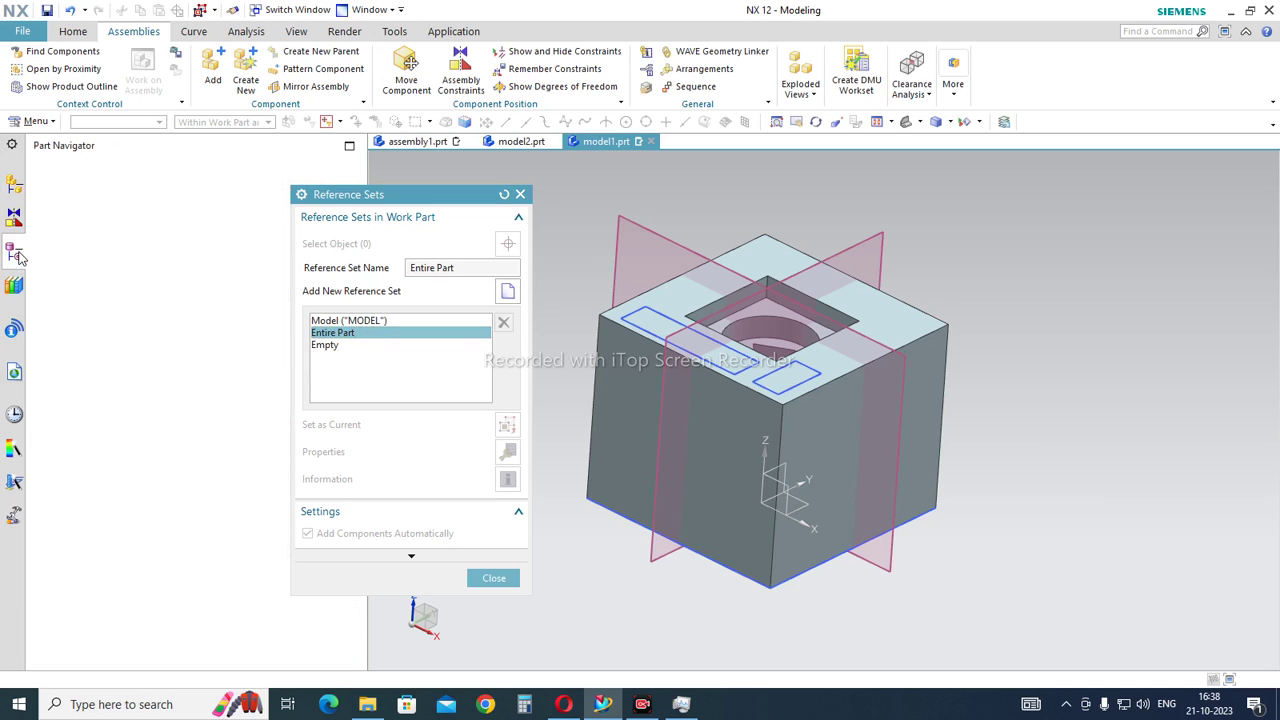
pyautogui.click(365, 322)
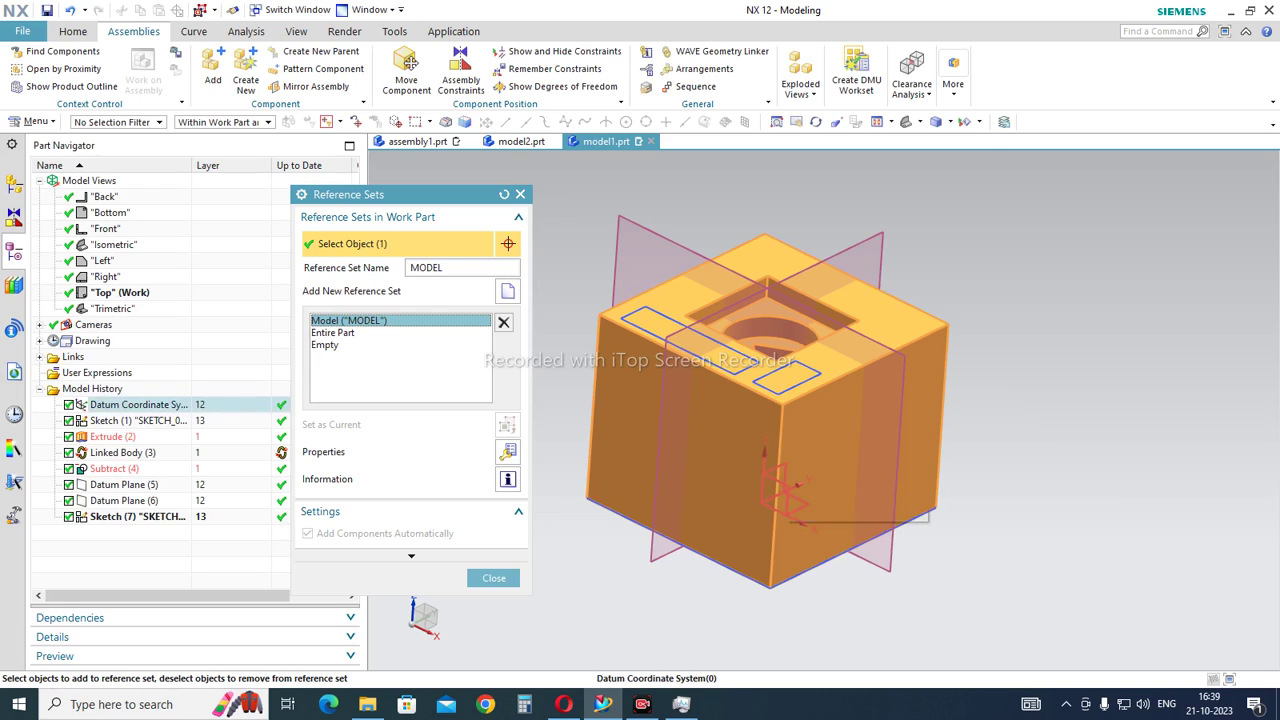
# Add a SOLID-CORDINATE reference set containing model1's solid body and Datum CSYS, then close.
pyautogui.click(512, 293)
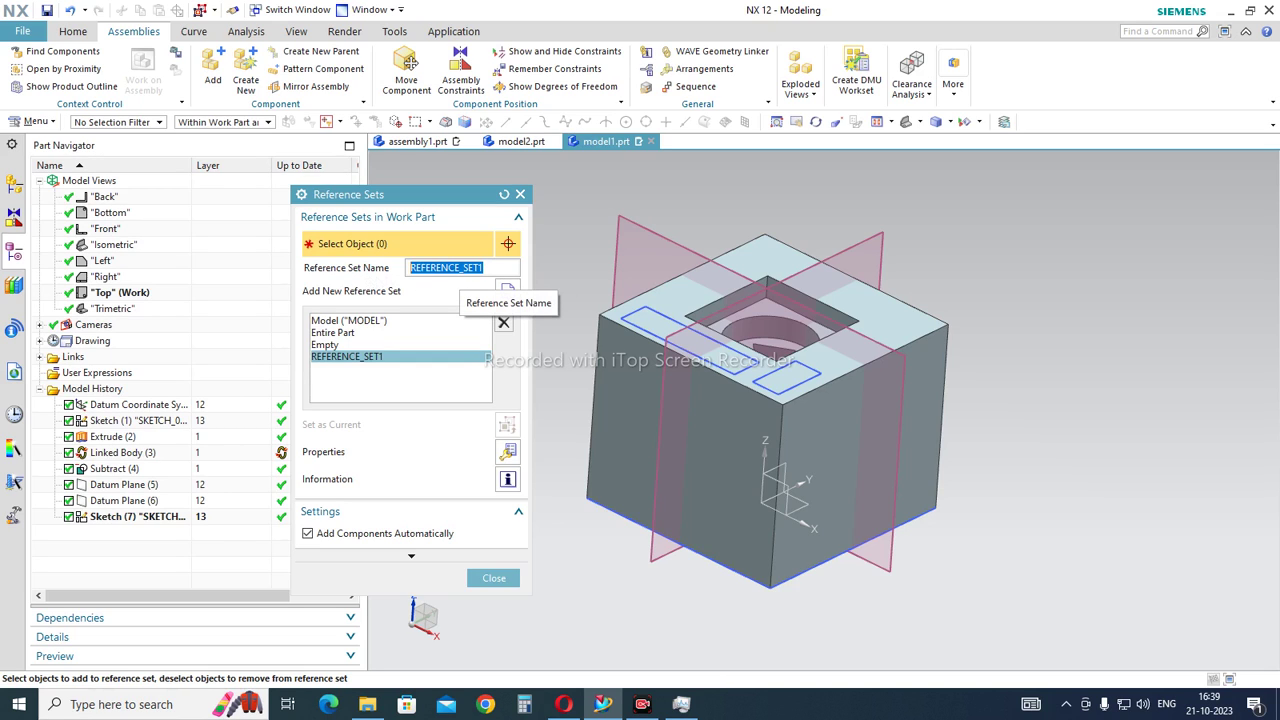
pyautogui.write('S')
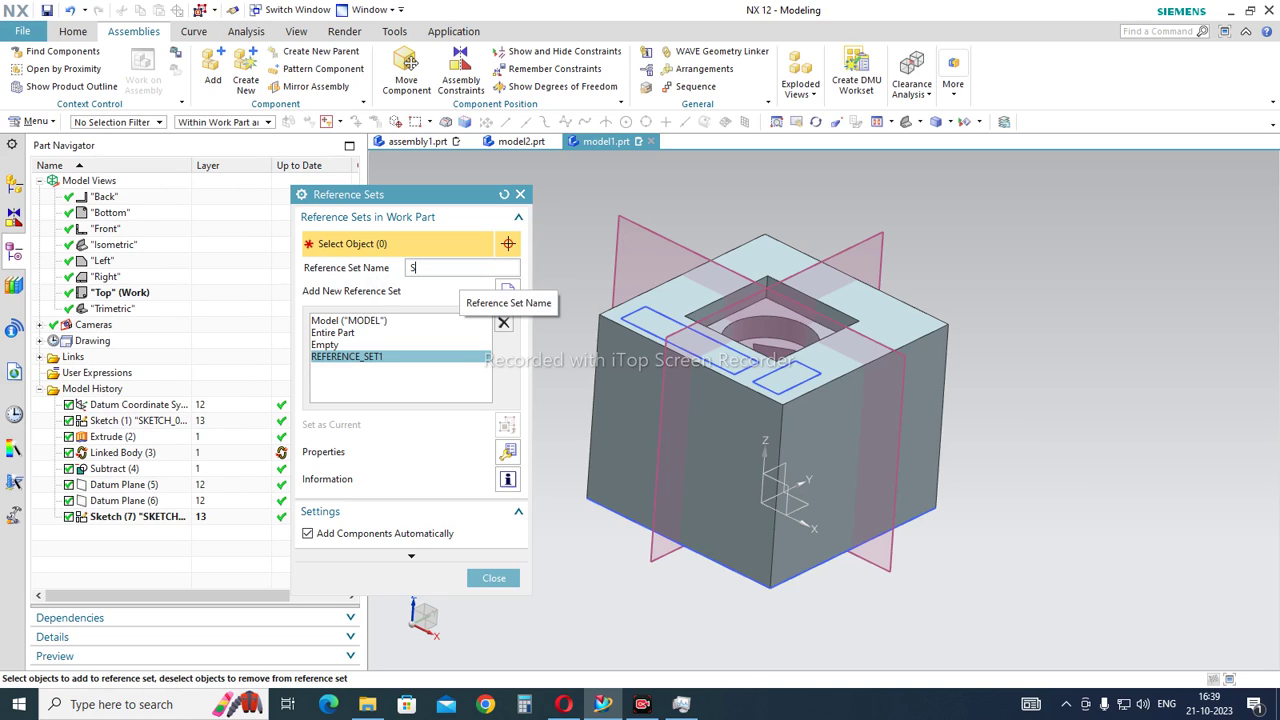
pyautogui.write('OLID-CORDINATE')
pyautogui.press('Return')
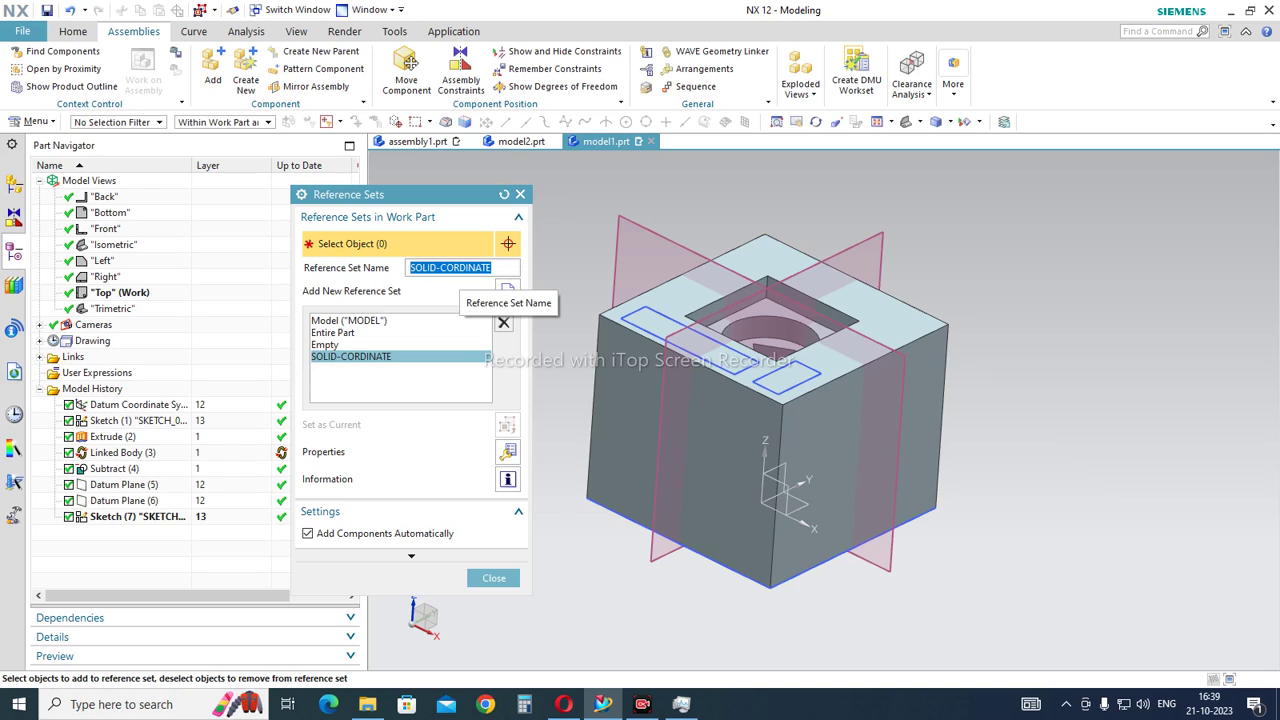
pyautogui.click(355, 360)
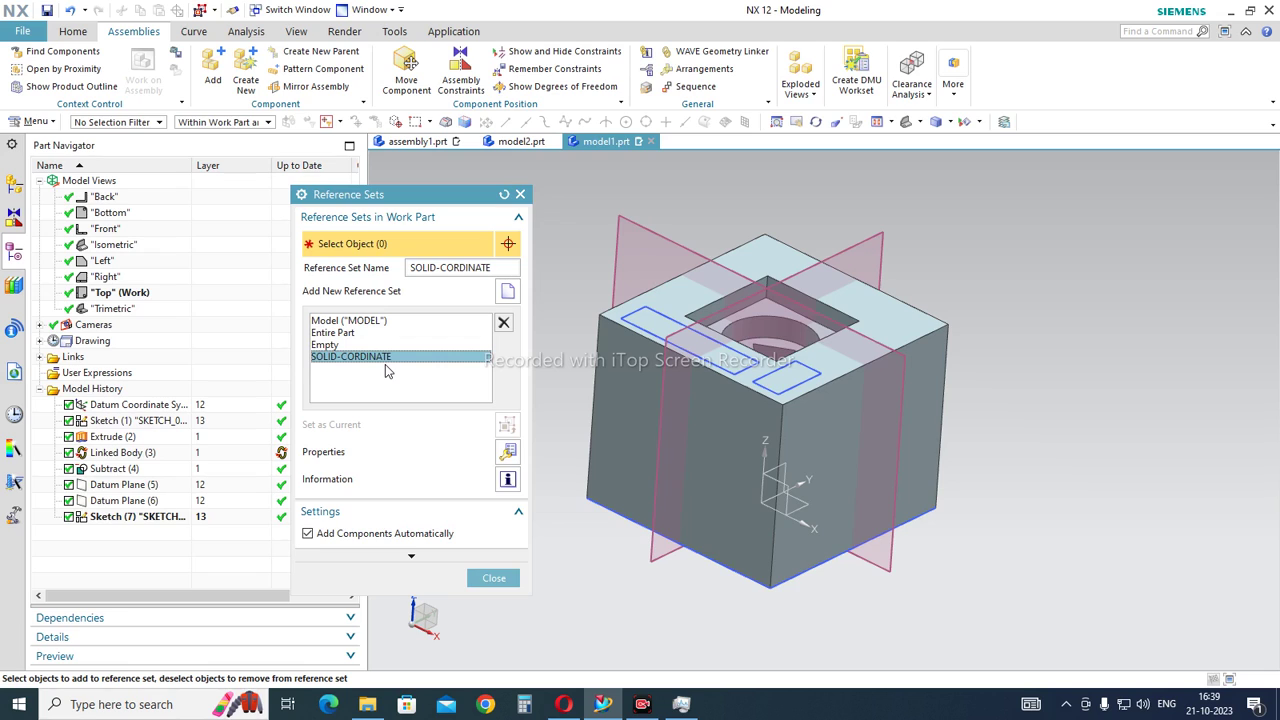
pyautogui.click(640, 450)
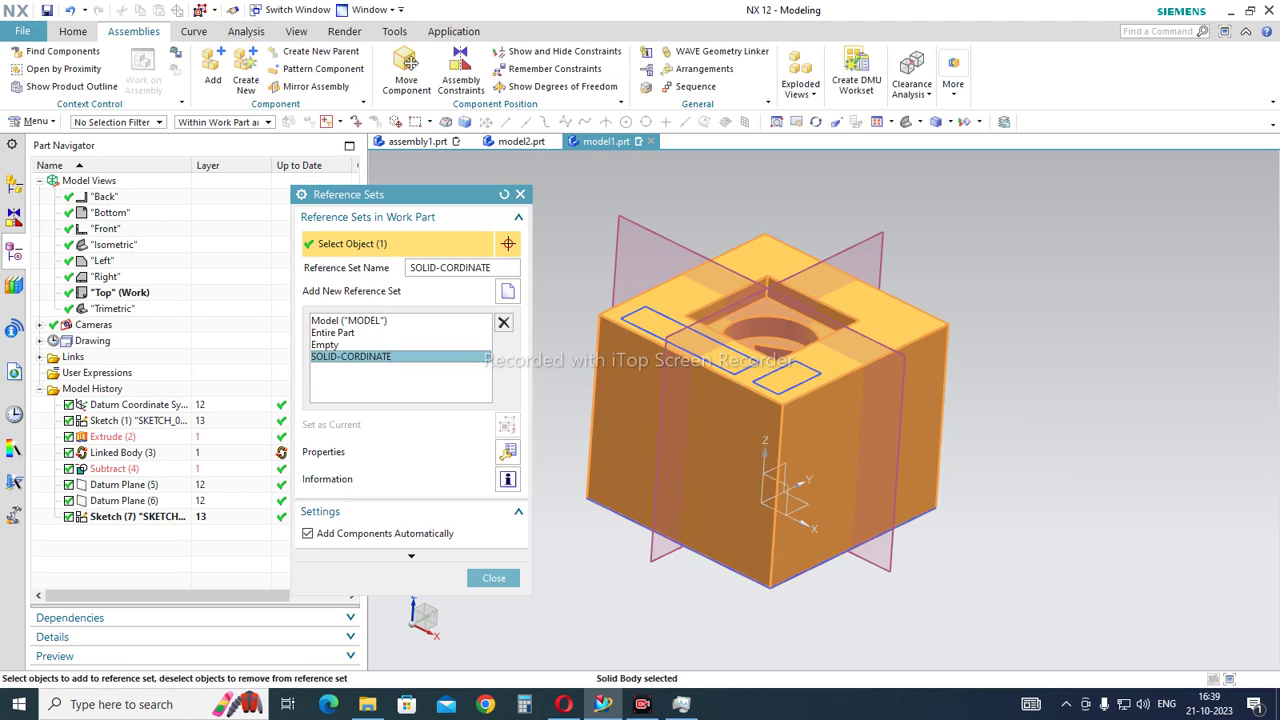
pyautogui.click(788, 495)
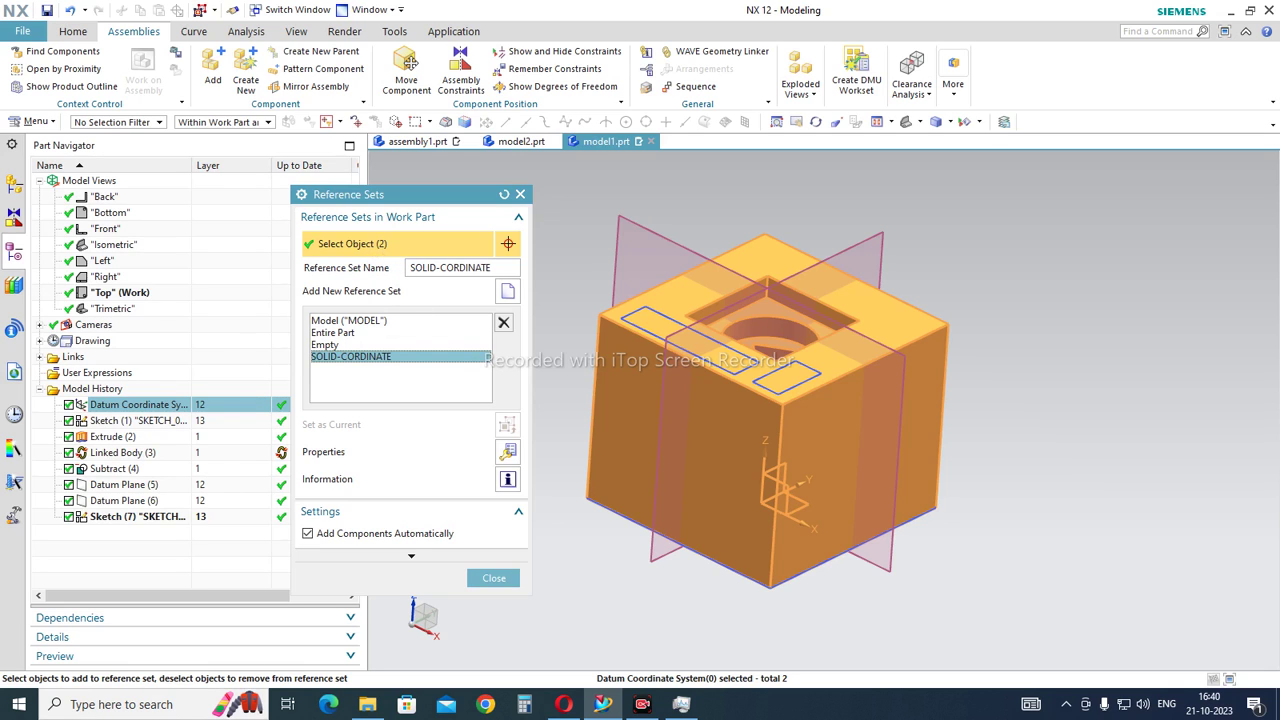
pyautogui.click(493, 578)
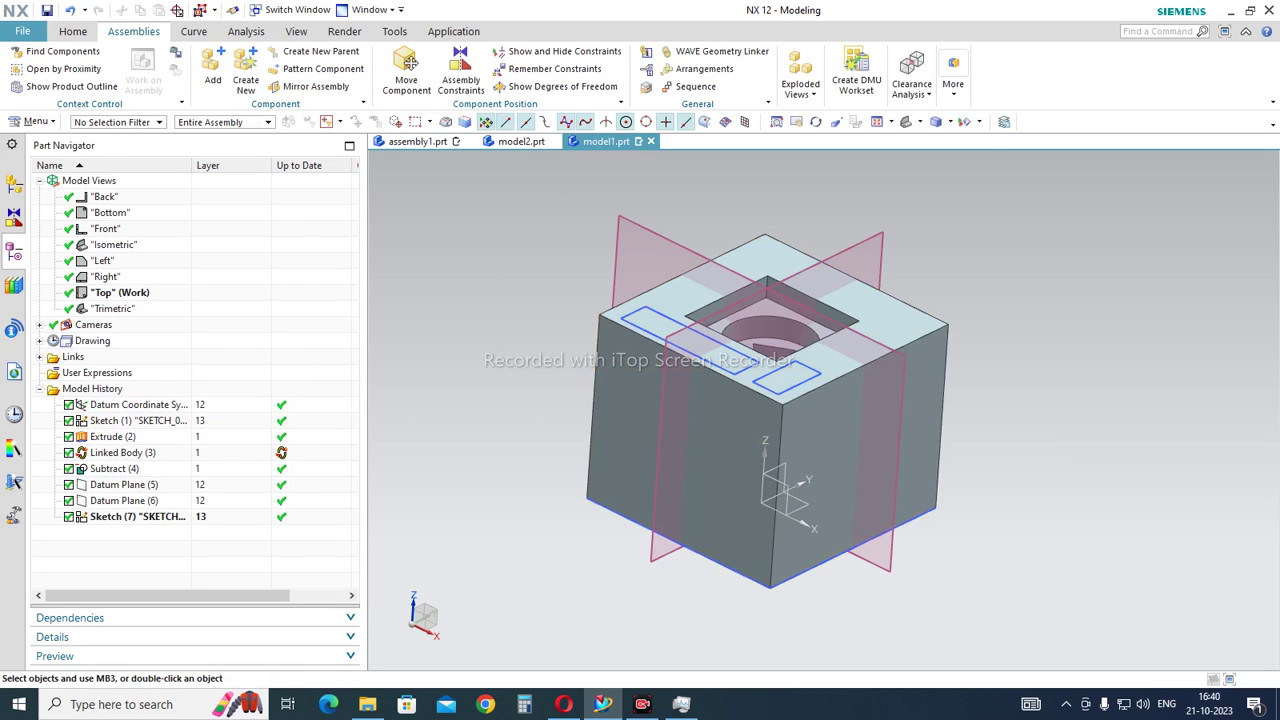
# In assembly1, replace model1's reference set with SOLID-CORDINATE and view its coordinate axes.
pyautogui.click(420, 144)
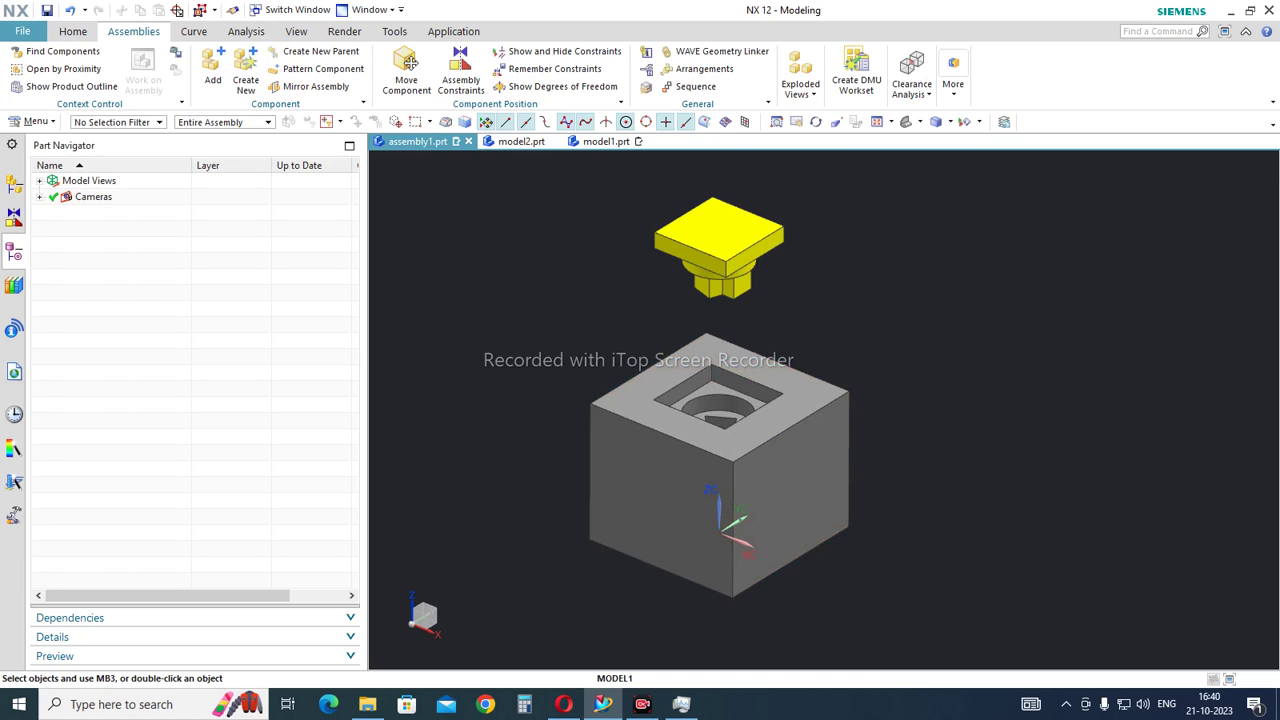
pyautogui.click(14, 195)
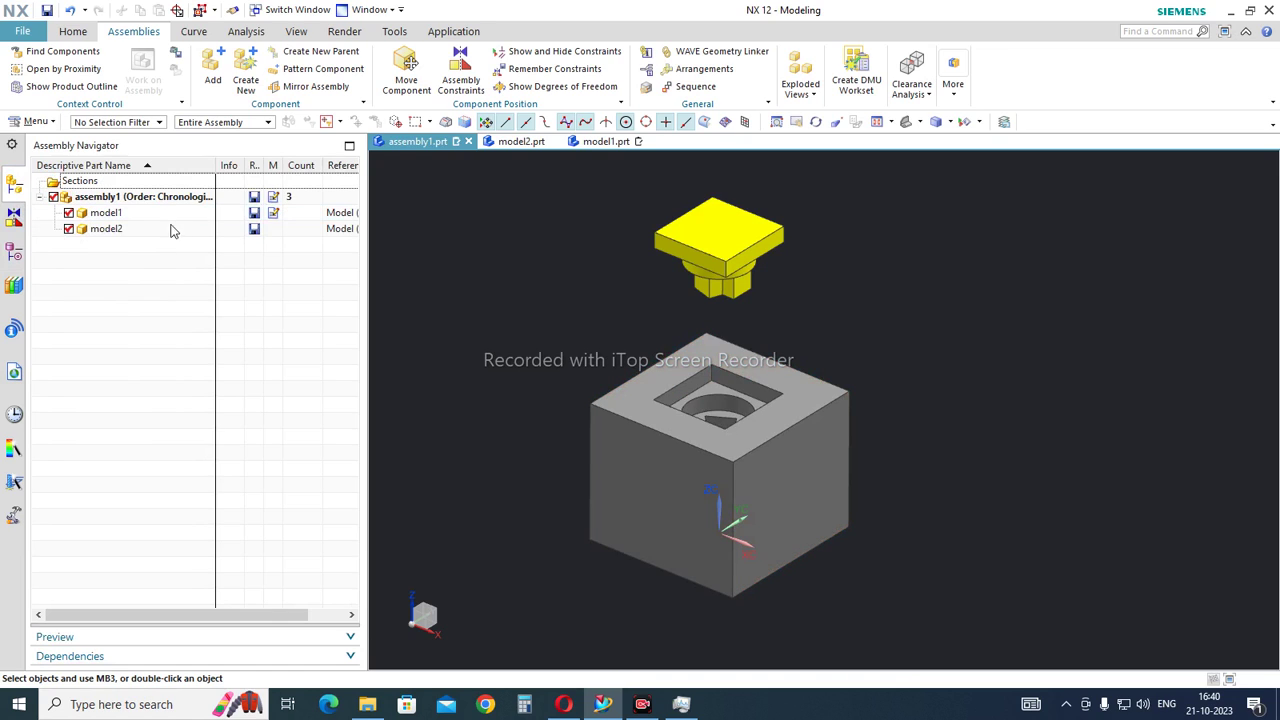
pyautogui.click(117, 217)
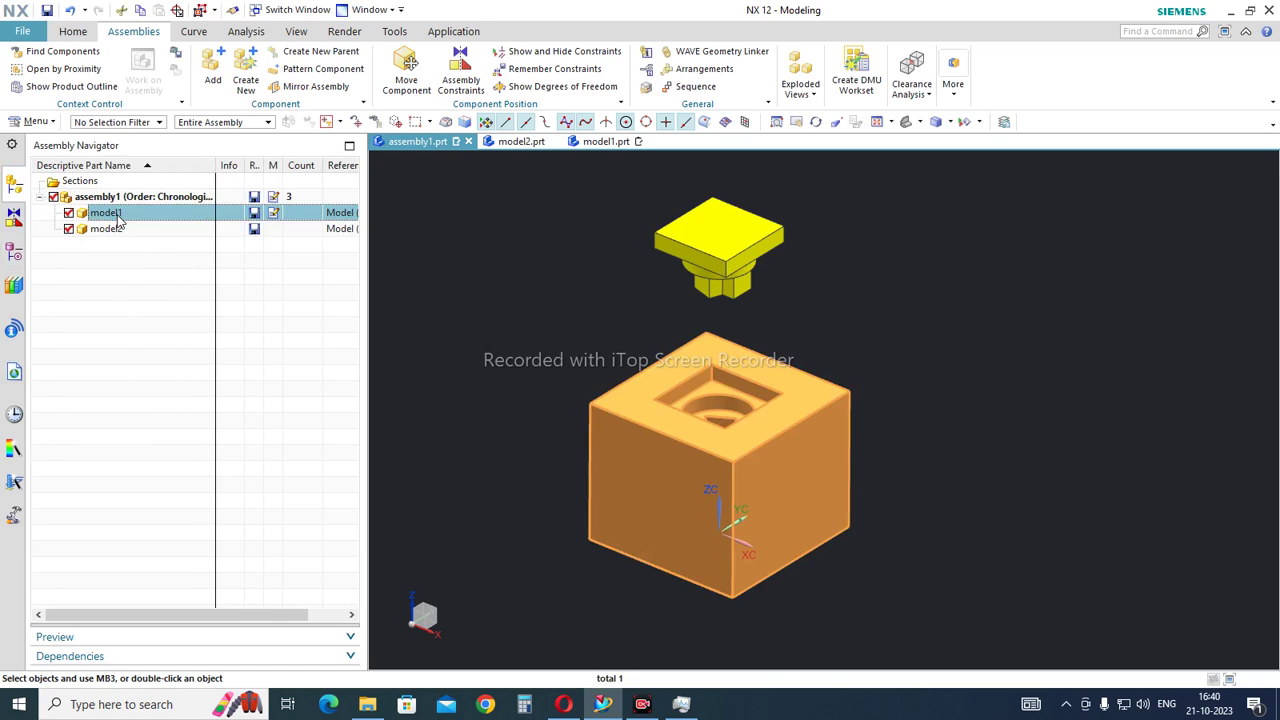
pyautogui.rightClick(117, 218)
pyautogui.moveTo(255, 293)
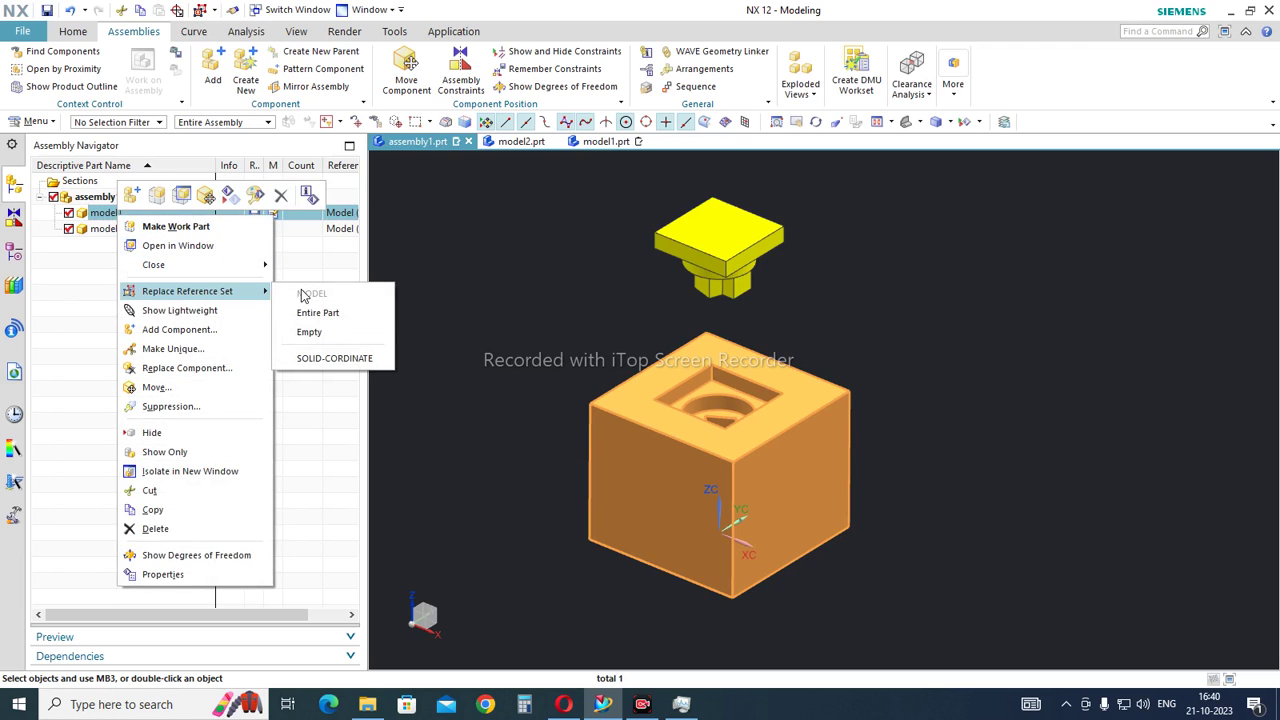
pyautogui.click(352, 364)
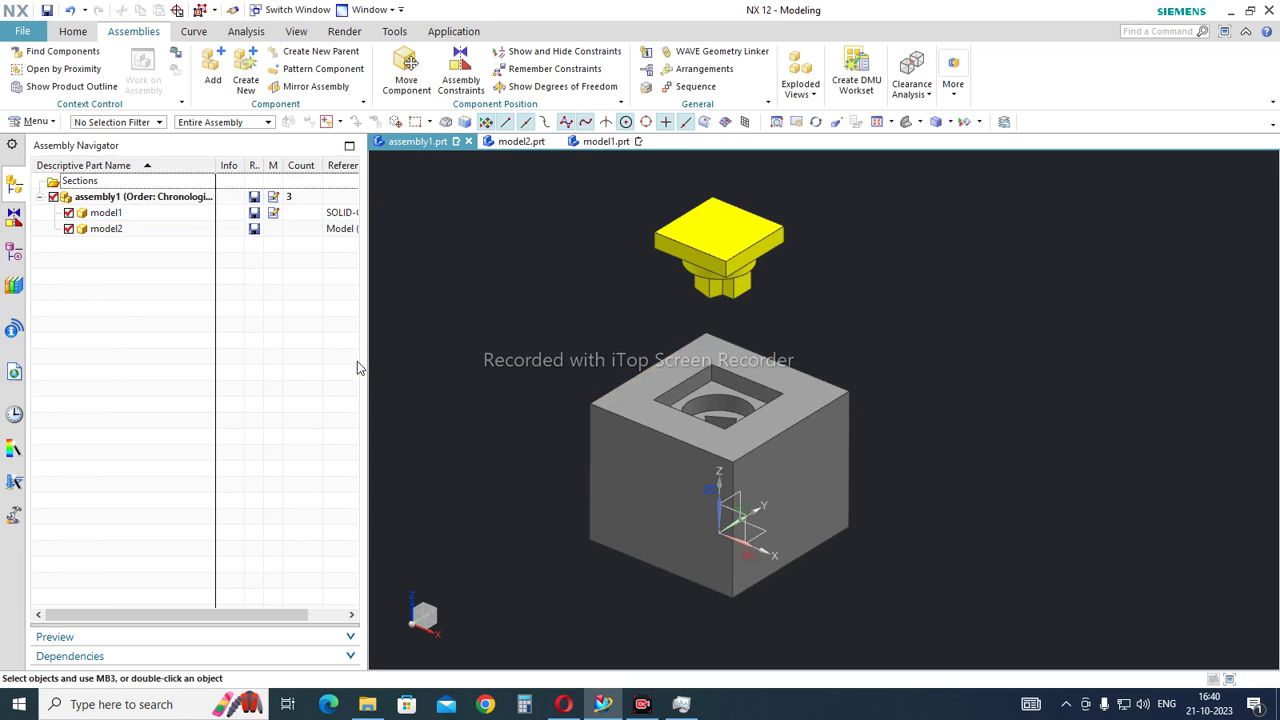
pyautogui.moveTo(720, 450)
pyautogui.mouseDown(button='middle')
pyautogui.moveTo(750, 400)
pyautogui.moveTo(710, 470)
pyautogui.moveTo(735, 430)
pyautogui.mouseUp(button='middle')
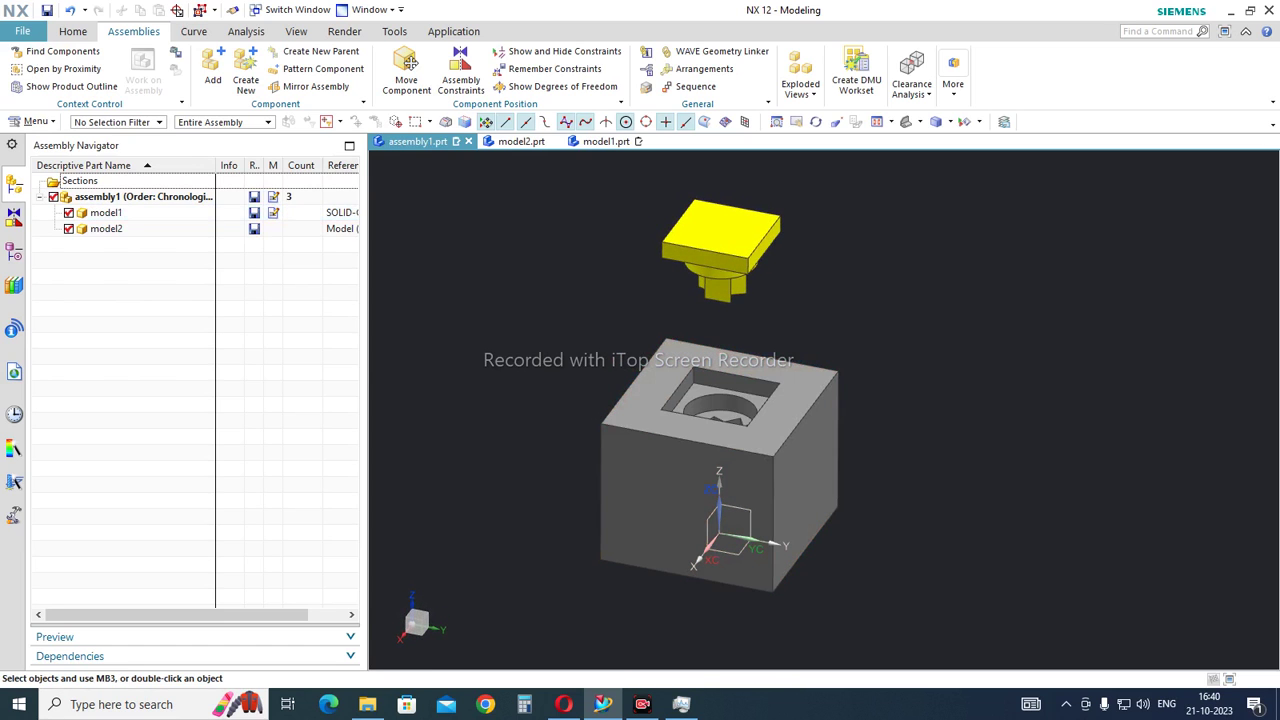